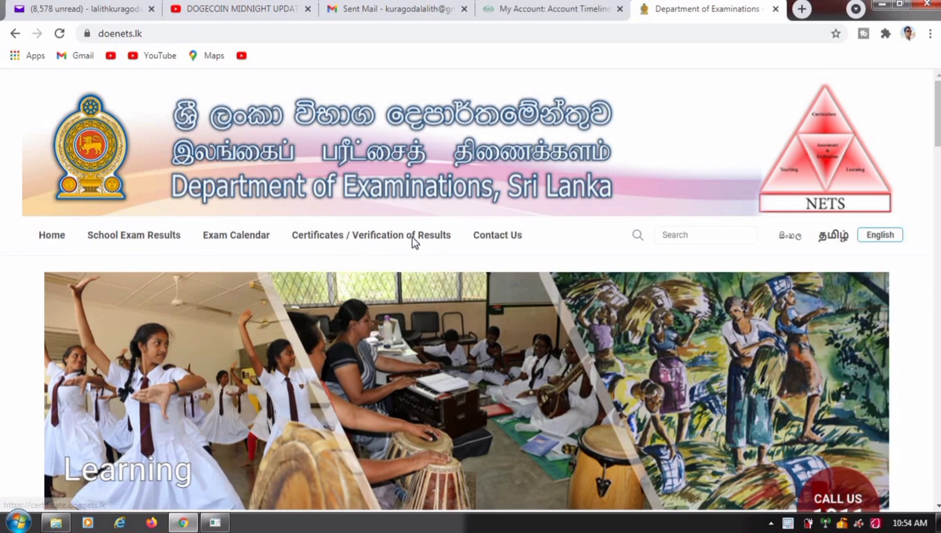
Open the Request Exam Certificate form from Certificates / Verification of Results and enter the NIC number
{"action": "left_click", "coordinate": [412, 238]}
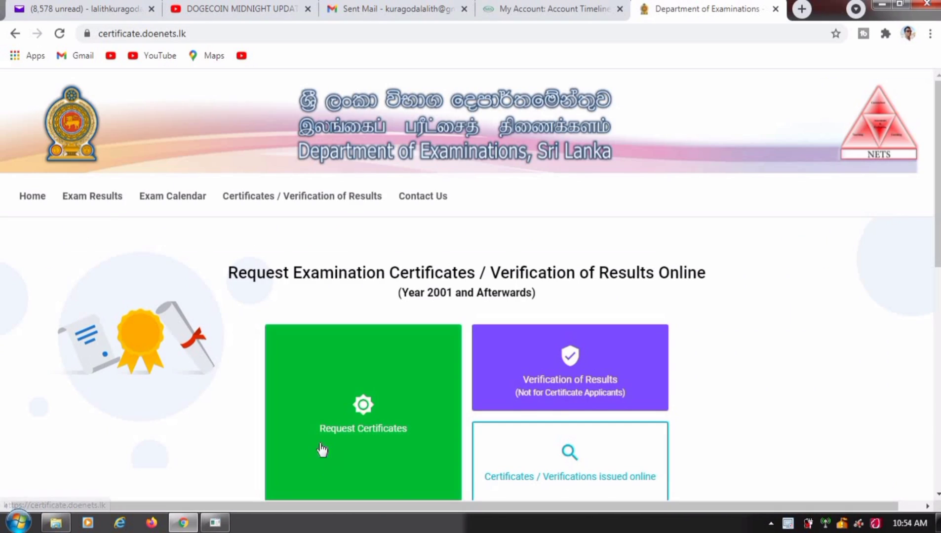
{"action": "left_click", "coordinate": [355, 419]}
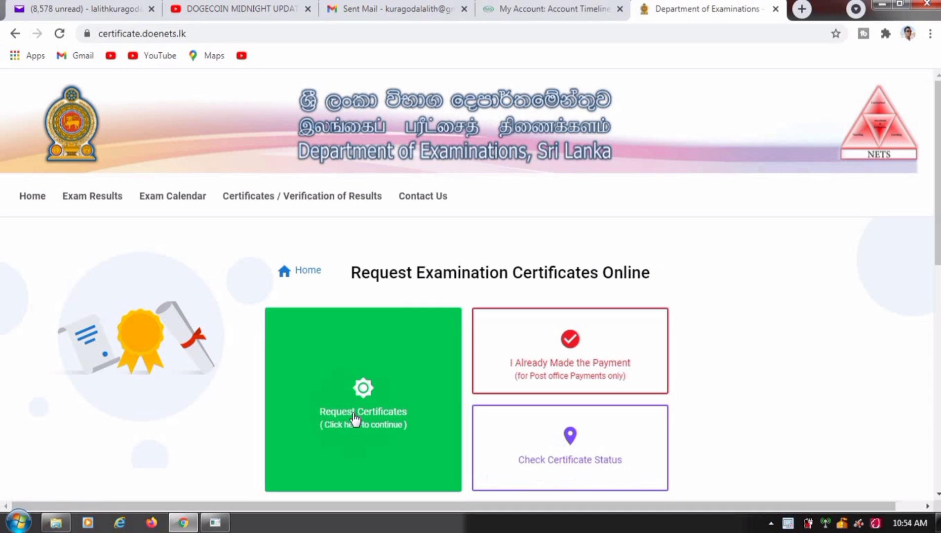
{"action": "left_click", "coordinate": [367, 404]}
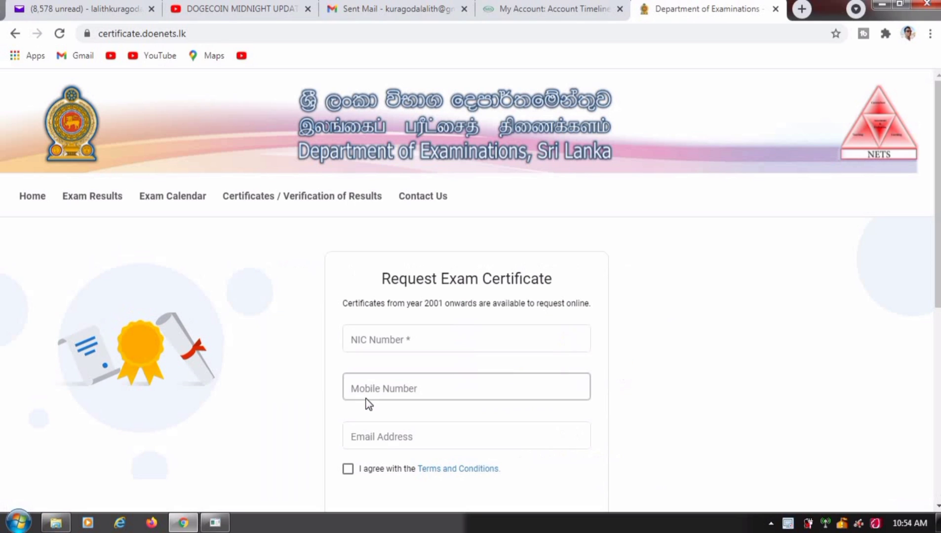
{"action": "left_click", "coordinate": [370, 341]}
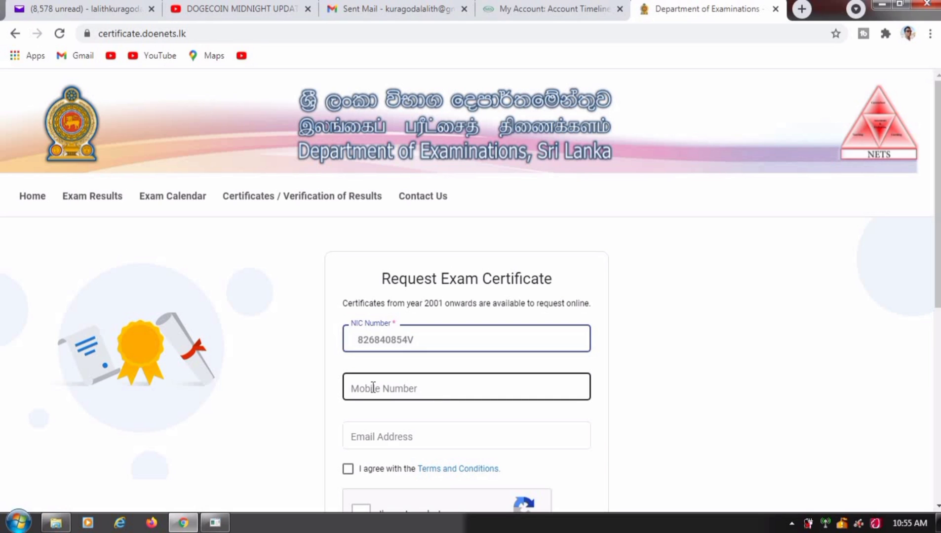
Fill in the mobile number from the saved suggestion and type the e-mail address
{"action": "left_click", "coordinate": [399, 389]}
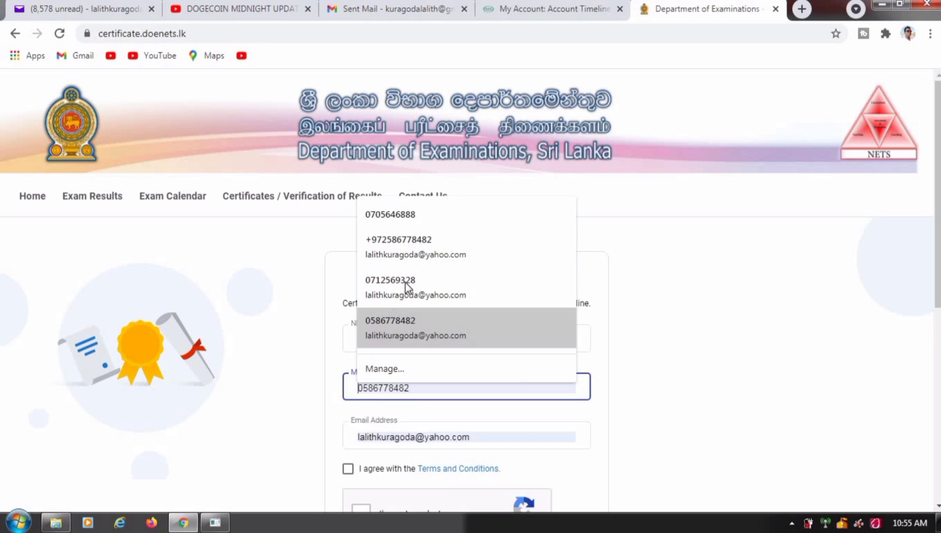
{"action": "left_click", "coordinate": [417, 216]}
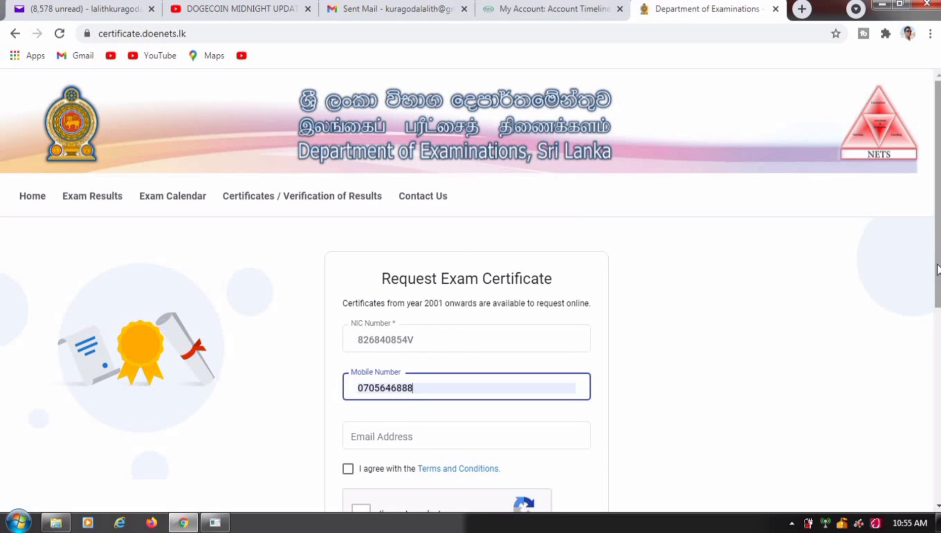
{"action": "scroll", "coordinate": [938, 270], "scroll_direction": "down", "scroll_amount": 3}
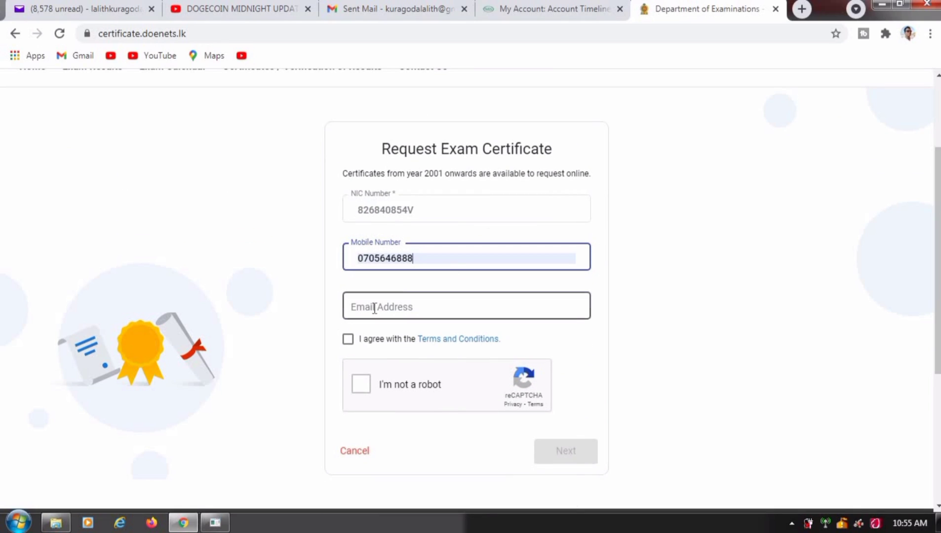
{"action": "left_click", "coordinate": [375, 309]}
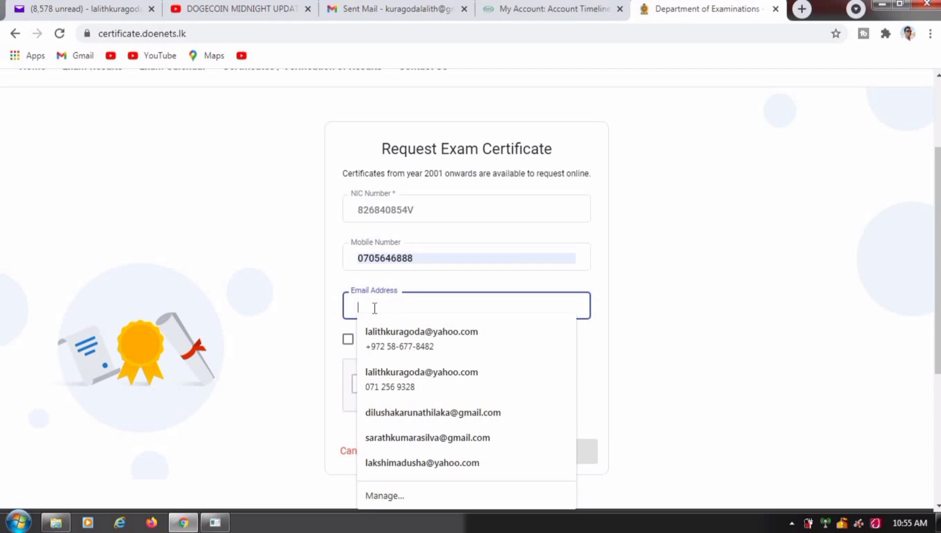
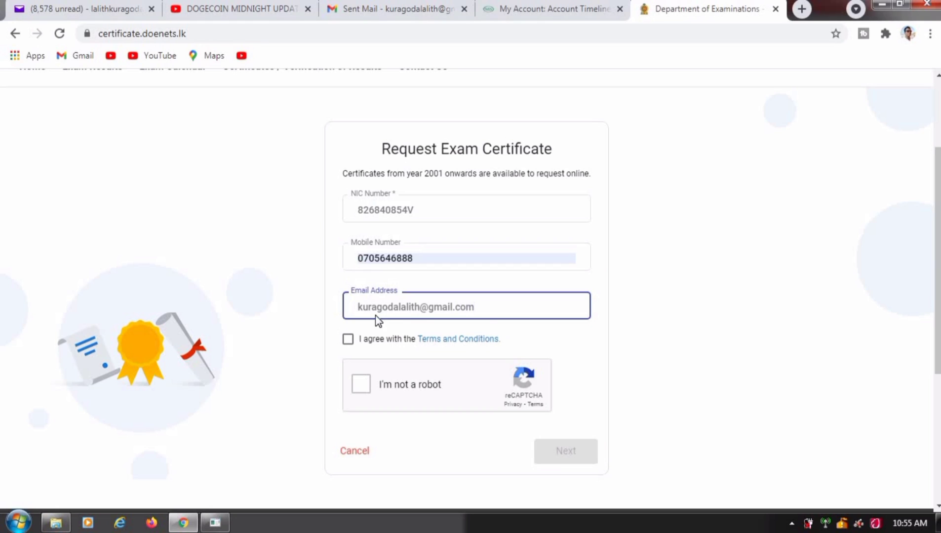
Accept the terms, pass the reCAPTCHA and proceed to have the OTP sent
{"action": "left_click", "coordinate": [348, 341]}
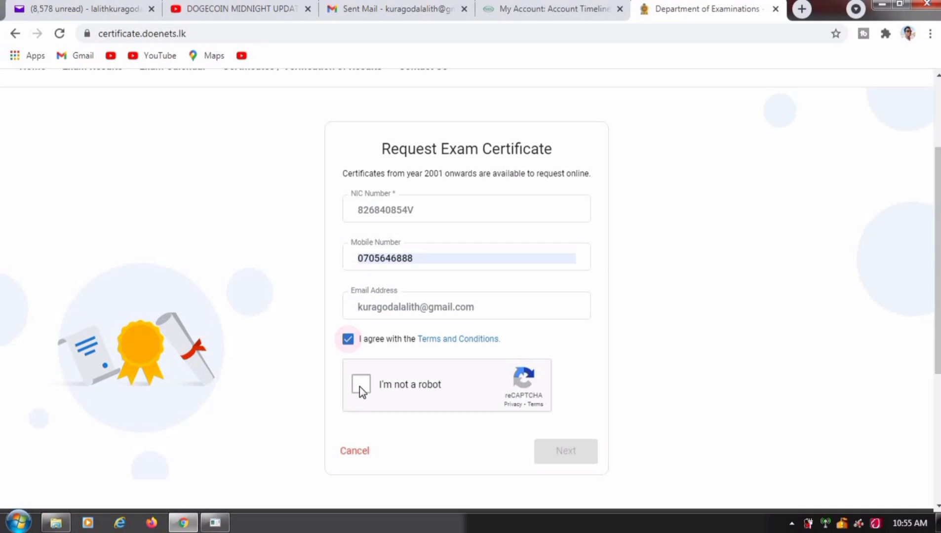
{"action": "left_click", "coordinate": [359, 386]}
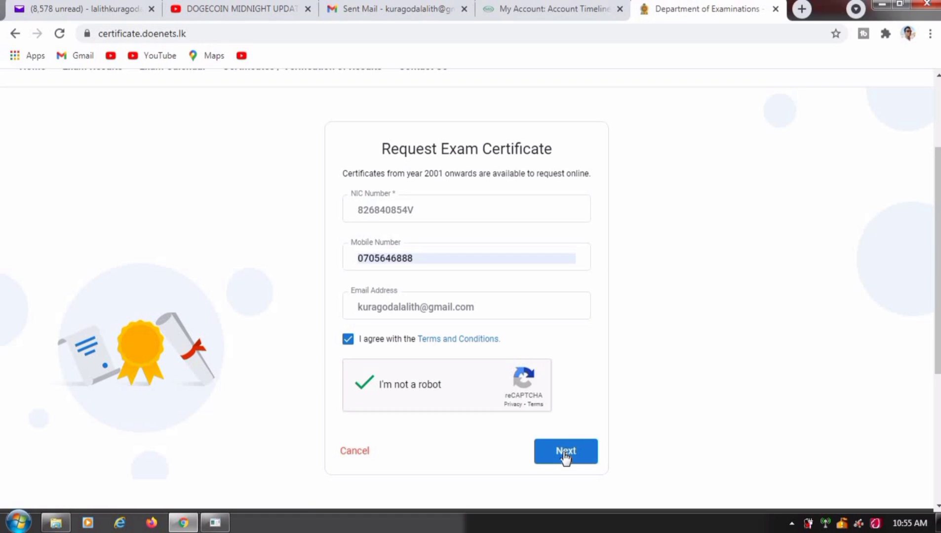
{"action": "left_click", "coordinate": [563, 452]}
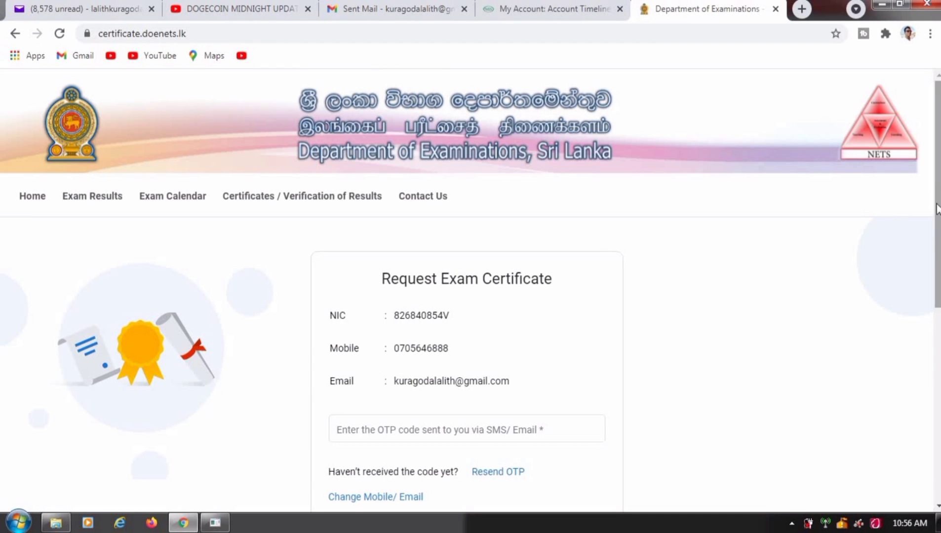
Focus the OTP field, then switch to the Gmail tab to find the code
{"action": "scroll", "coordinate": [937, 195], "scroll_direction": "down", "scroll_amount": 4}
{"action": "left_click", "coordinate": [362, 248]}
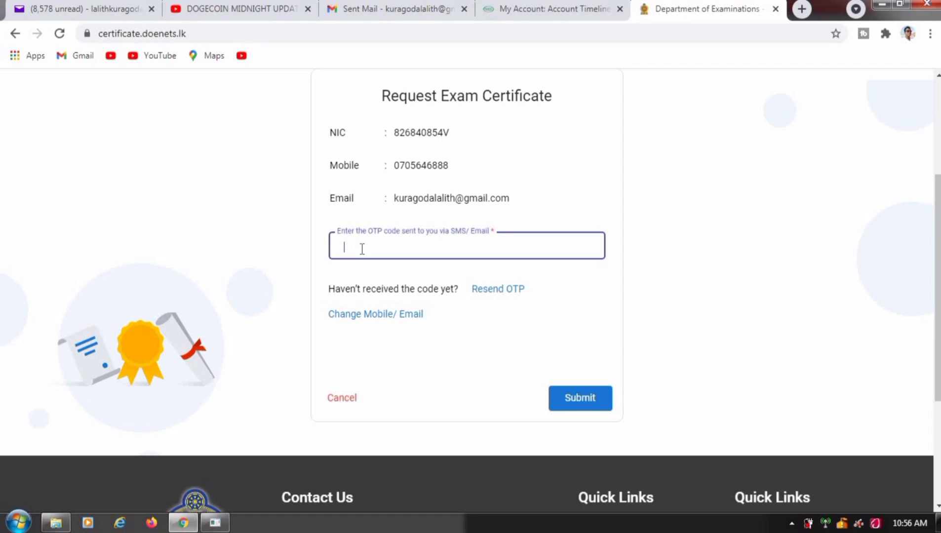
{"action": "left_click", "coordinate": [406, 9]}
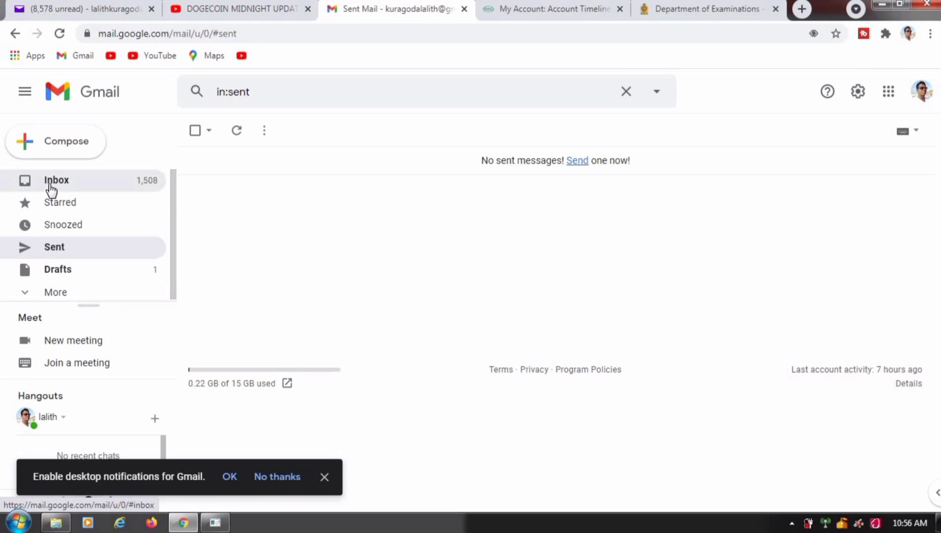
Check the Gmail Inbox, Sent and Drafts folders for the OTP email
{"action": "left_click", "coordinate": [51, 190]}
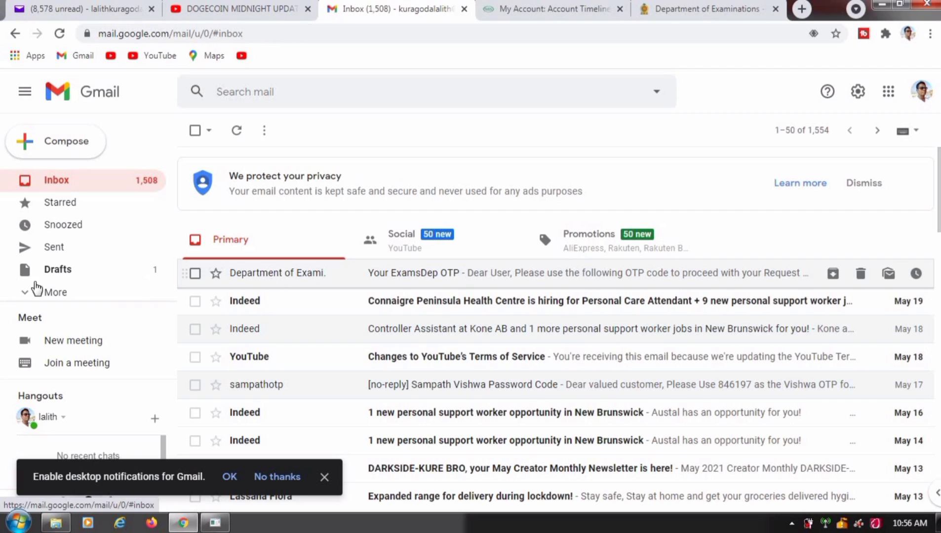
{"action": "left_click", "coordinate": [59, 251]}
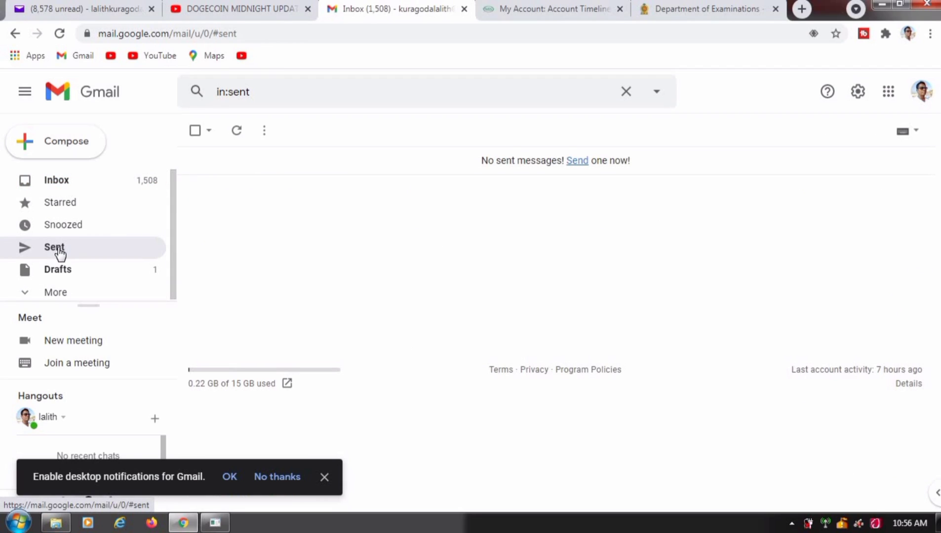
{"action": "left_click", "coordinate": [57, 184]}
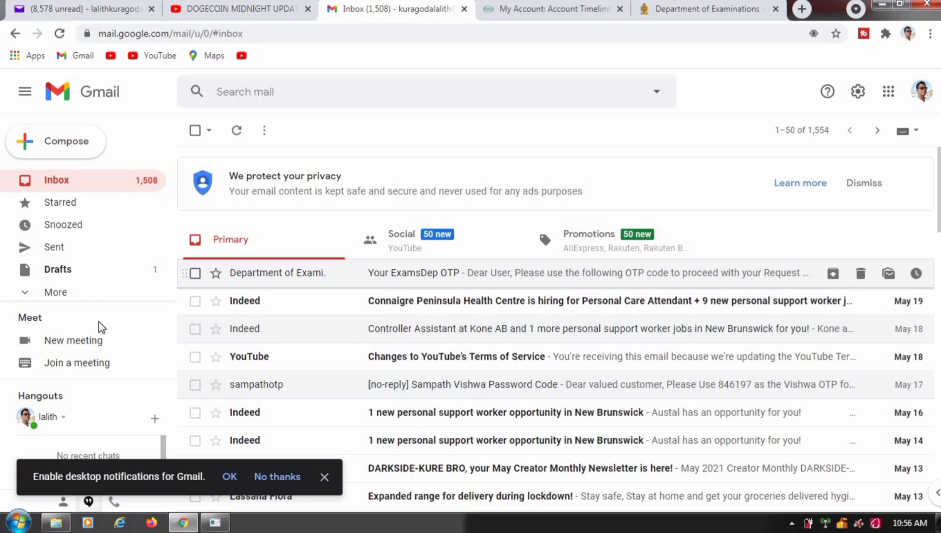
{"action": "left_click", "coordinate": [57, 252]}
{"action": "left_click", "coordinate": [61, 186]}
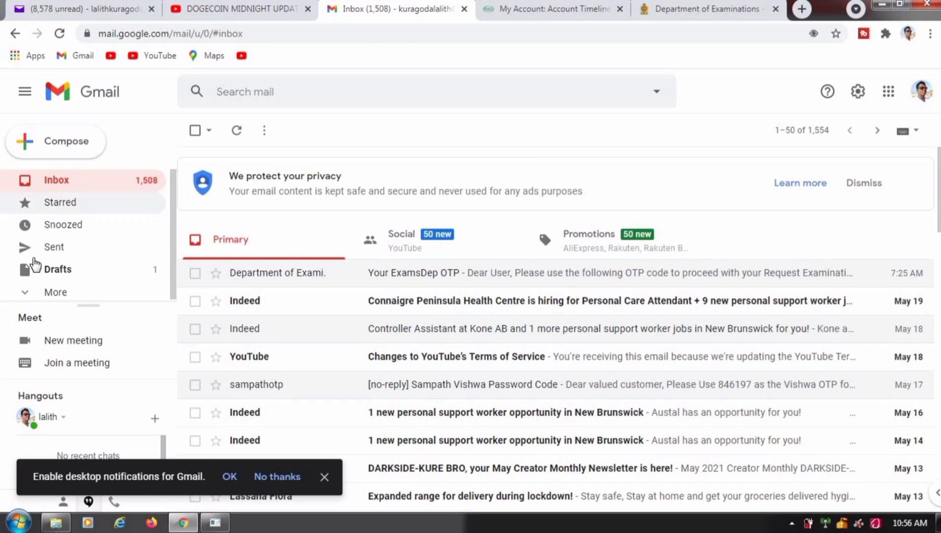
{"action": "left_click", "coordinate": [59, 275]}
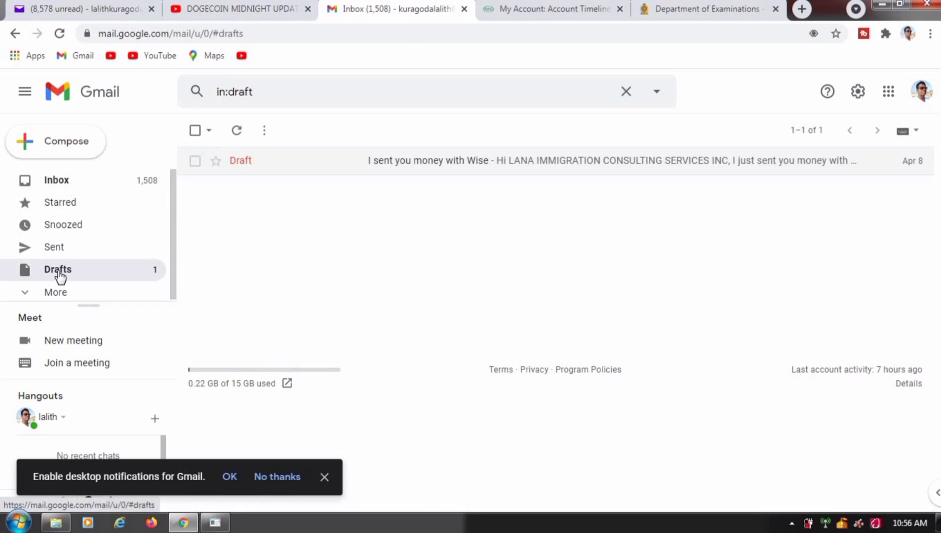
{"action": "left_click", "coordinate": [58, 181]}
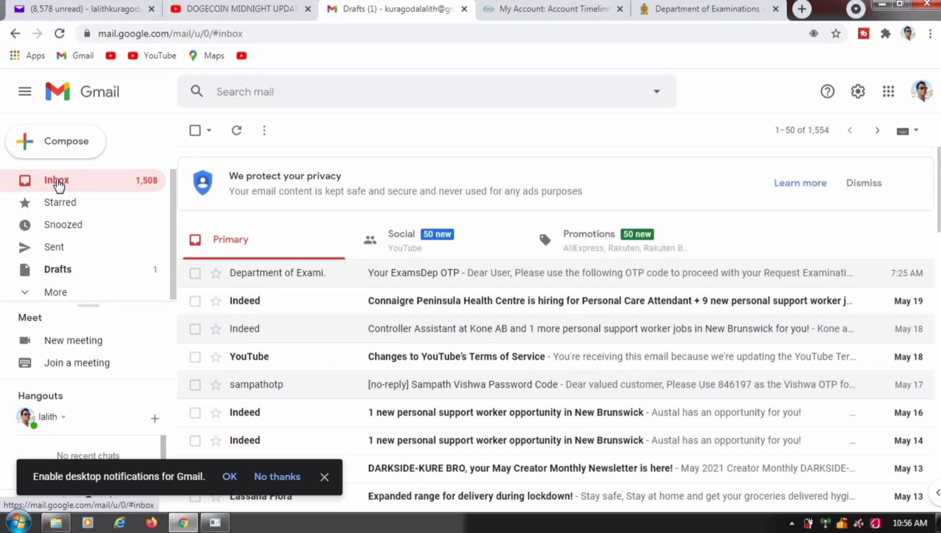
{"action": "left_click", "coordinate": [15, 34]}
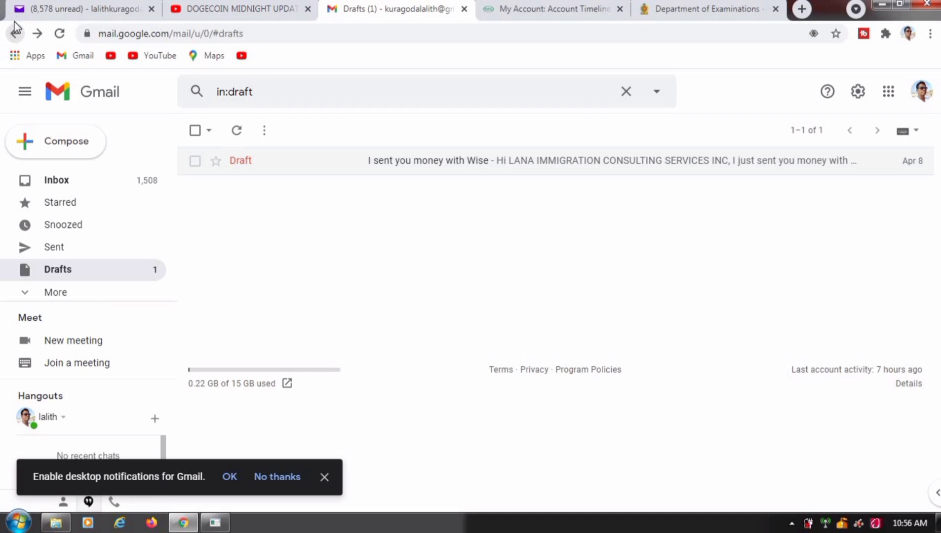
{"action": "left_click", "coordinate": [15, 34]}
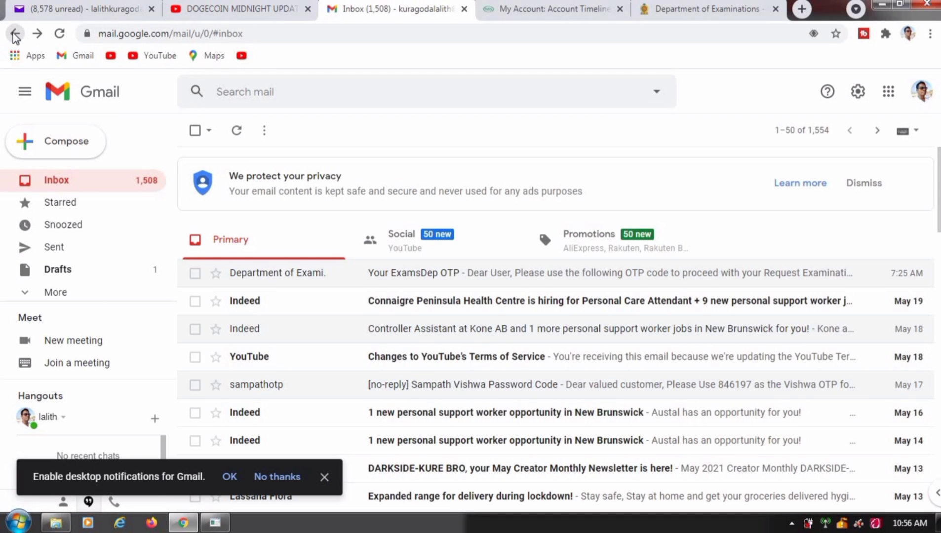
{"action": "left_click", "coordinate": [15, 34]}
{"action": "left_click", "coordinate": [15, 35]}
Reload Gmail, read the ExamsDep OTP email, and return to the OTP field on doenets.lk
{"action": "left_click", "coordinate": [83, 57]}
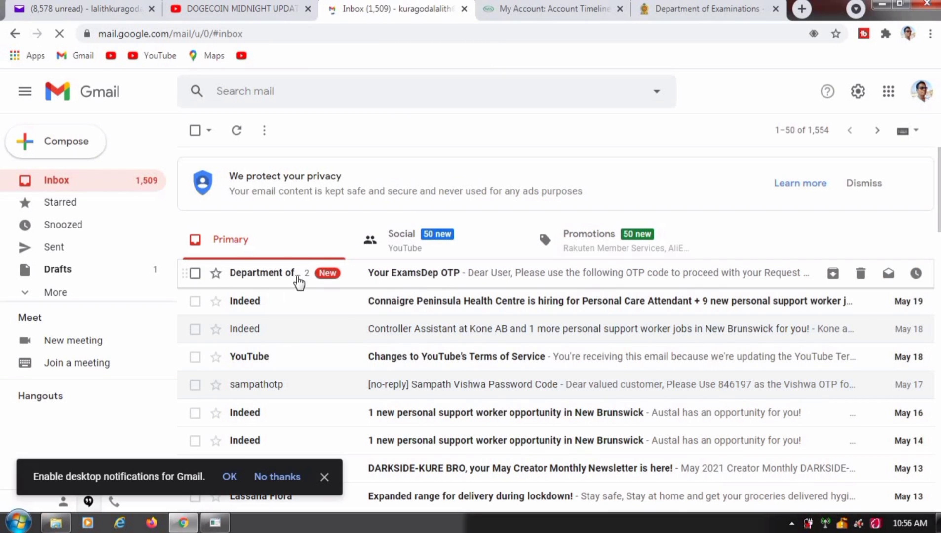
{"action": "left_click", "coordinate": [548, 275]}
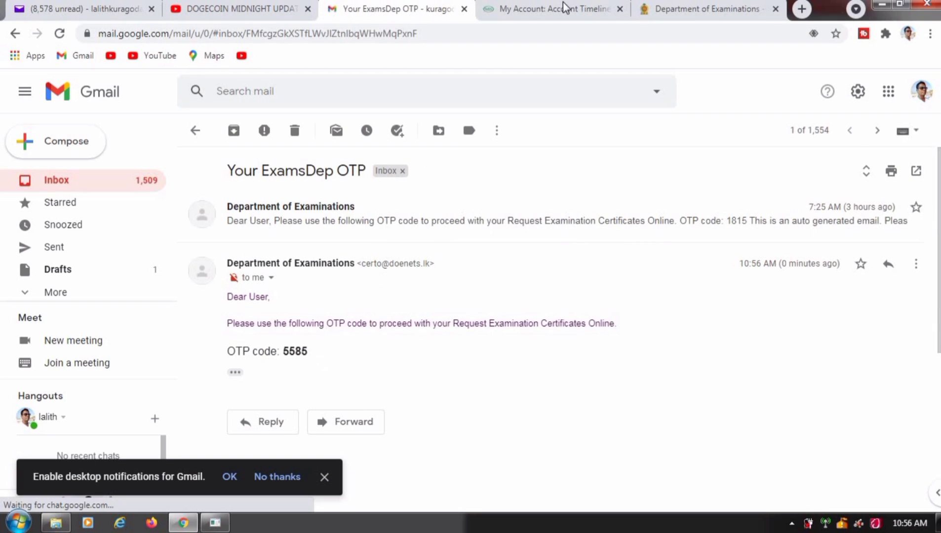
{"action": "left_click", "coordinate": [705, 13]}
{"action": "left_click", "coordinate": [360, 252]}
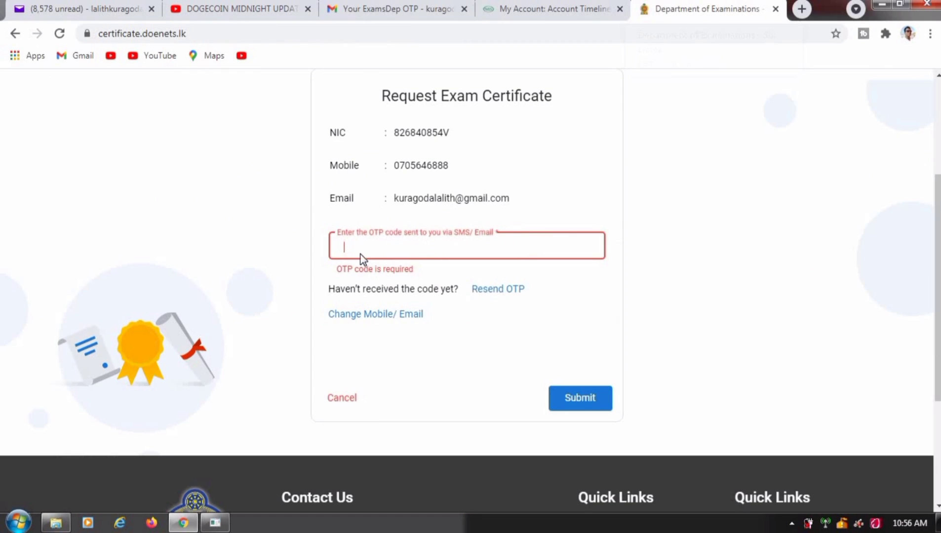
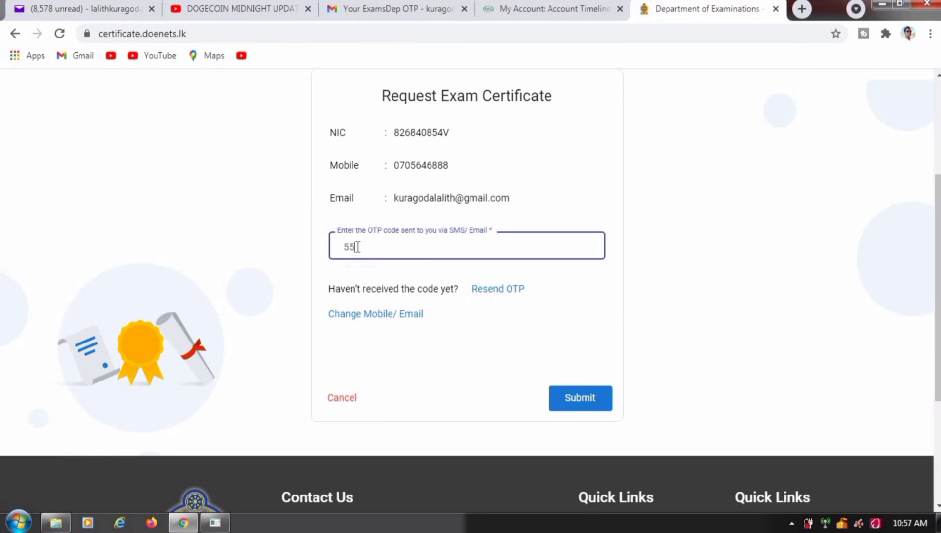
Enter the three-digit OTP code from the email and submit it
{"action": "left_click", "coordinate": [578, 401]}
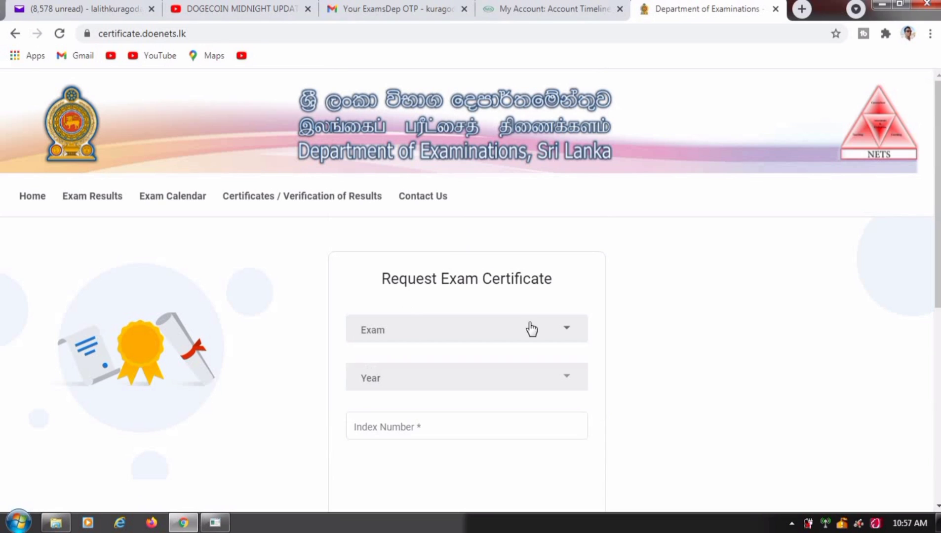
Select G.C.E. (A/L) EXAMINATION as the exam and 2001 as the year
{"action": "left_click", "coordinate": [412, 328]}
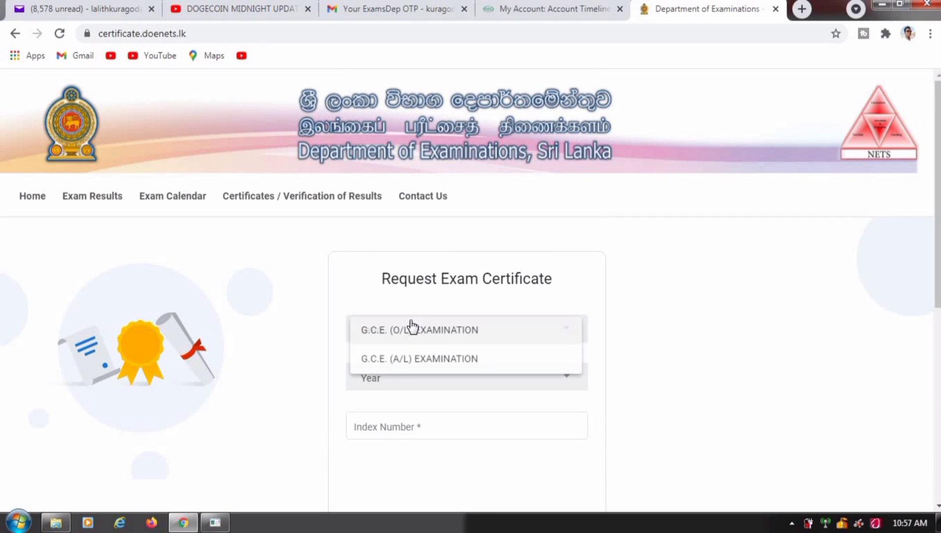
{"action": "left_click", "coordinate": [439, 363]}
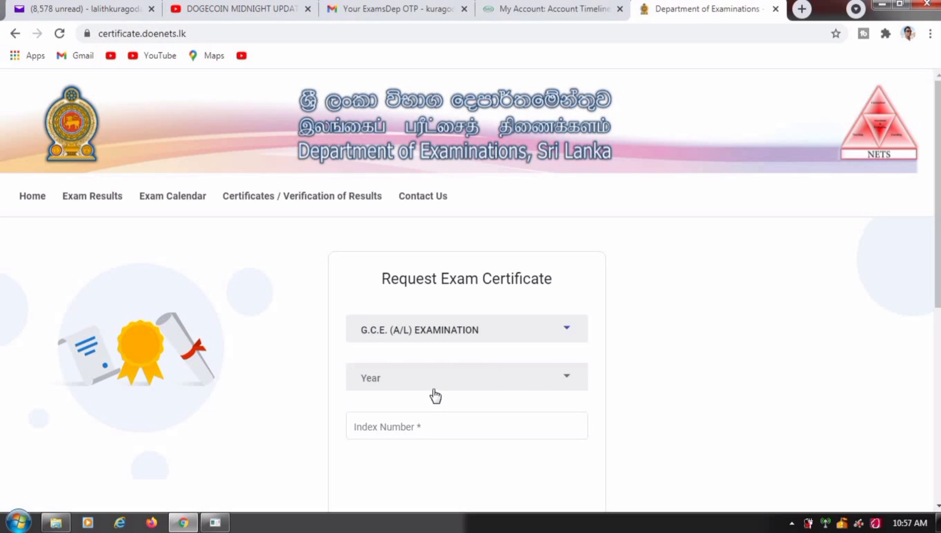
{"action": "left_click", "coordinate": [405, 387]}
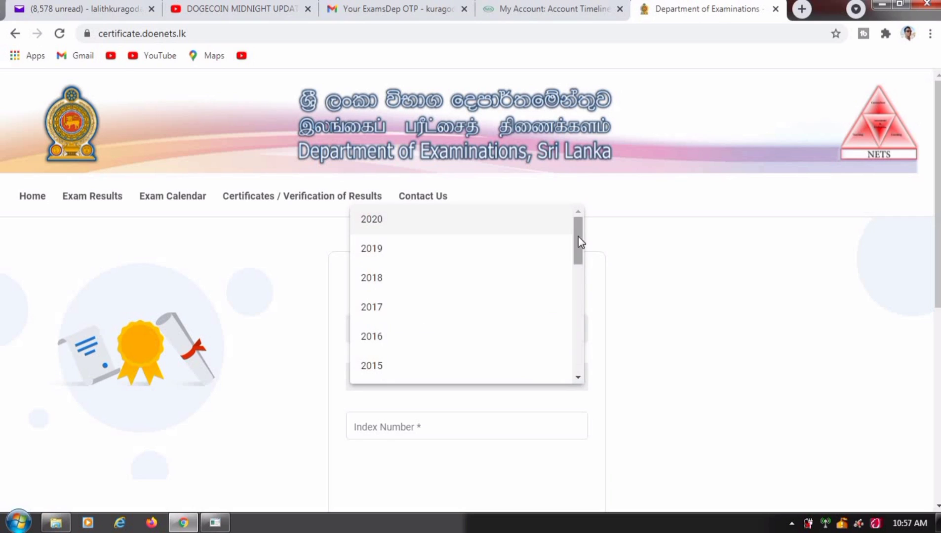
{"action": "scroll", "coordinate": [577, 371], "scroll_direction": "down", "scroll_amount": 10}
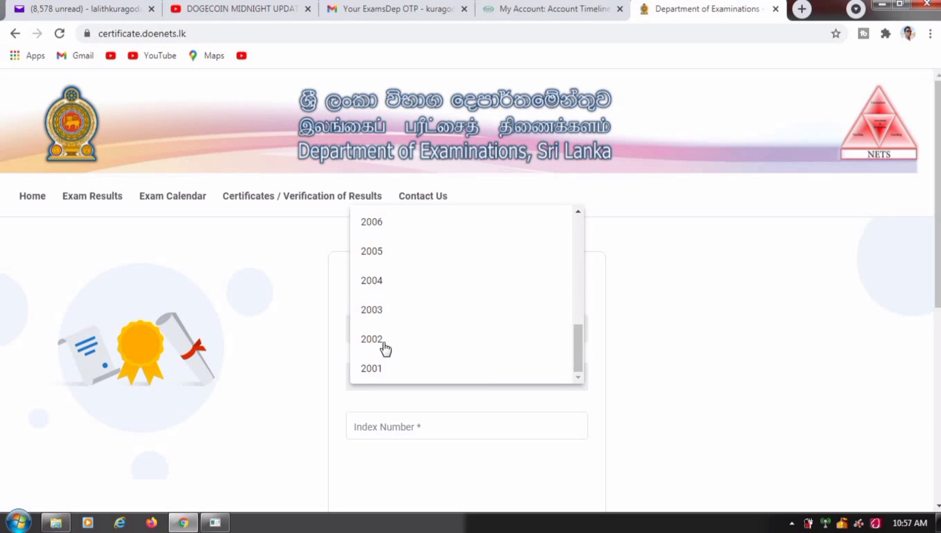
{"action": "left_click", "coordinate": [379, 371]}
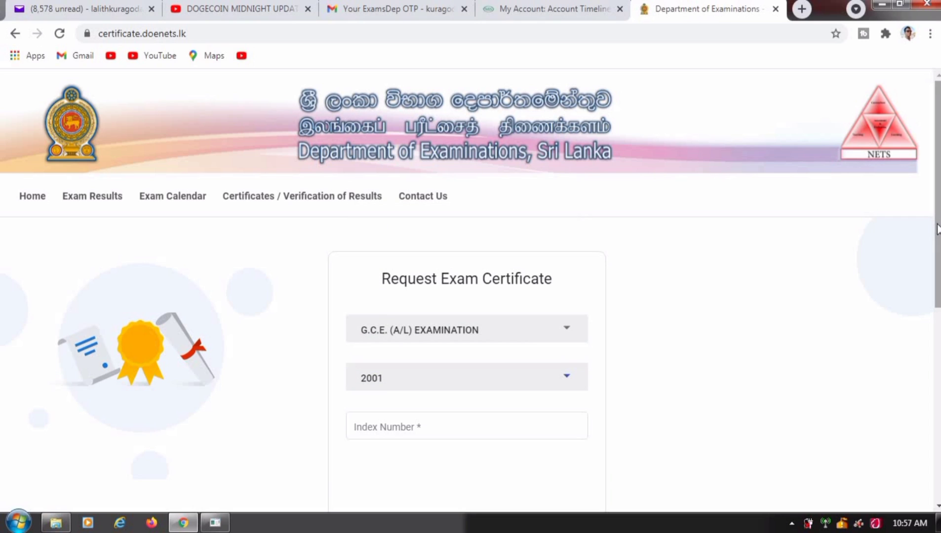
{"action": "scroll", "coordinate": [937, 230], "scroll_direction": "down", "scroll_amount": 1}
{"action": "left_click", "coordinate": [515, 332]}
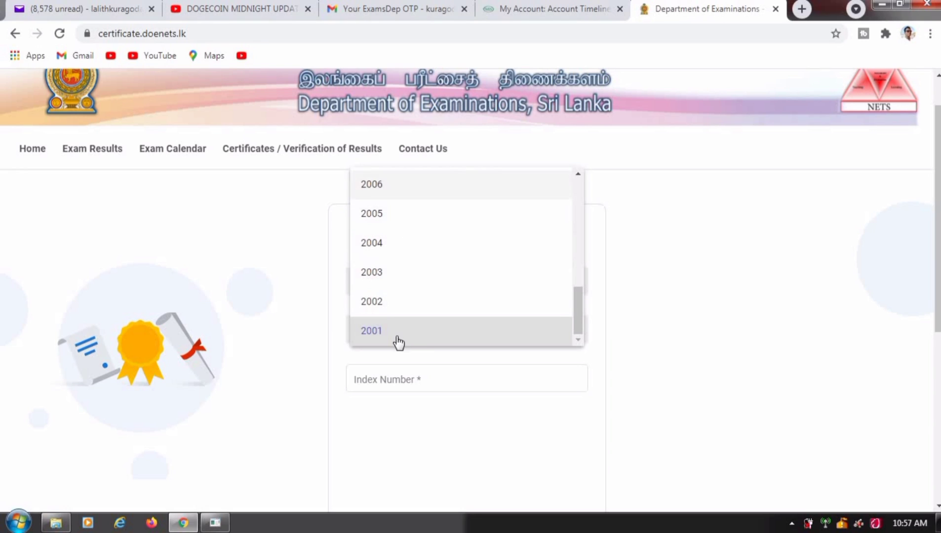
{"action": "left_click", "coordinate": [252, 362]}
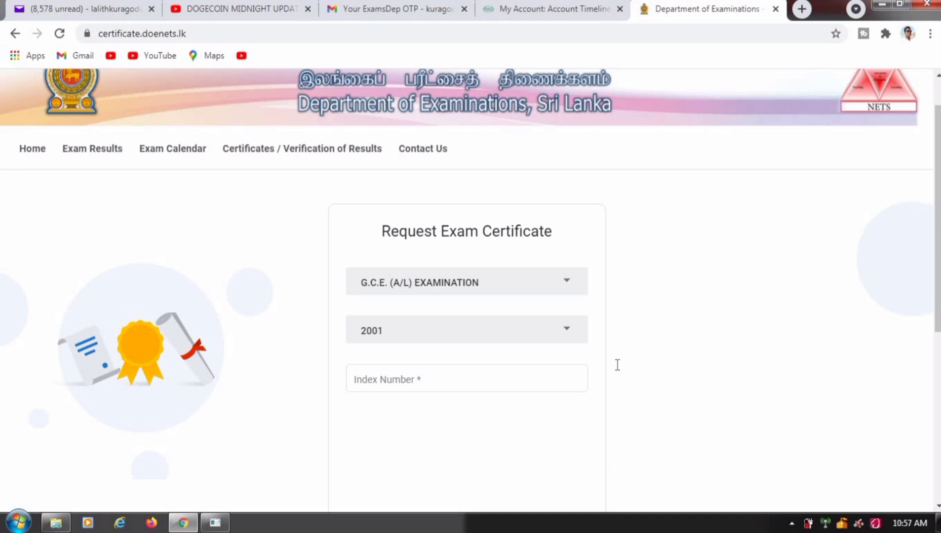
{"action": "left_click_drag", "start_coordinate": [935, 296], "coordinate": [935, 289]}
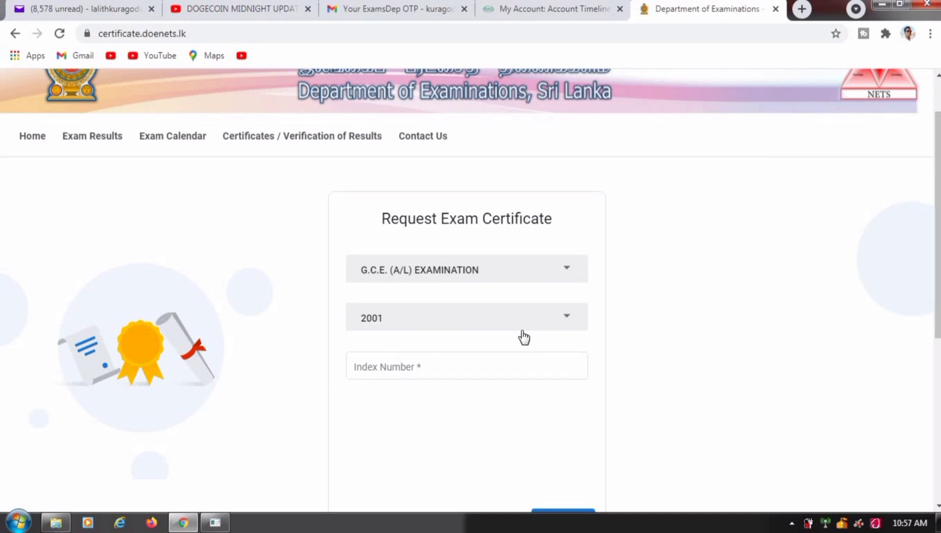
Search YouTube for 'kurebro' in a new tab
{"action": "left_click", "coordinate": [800, 10]}
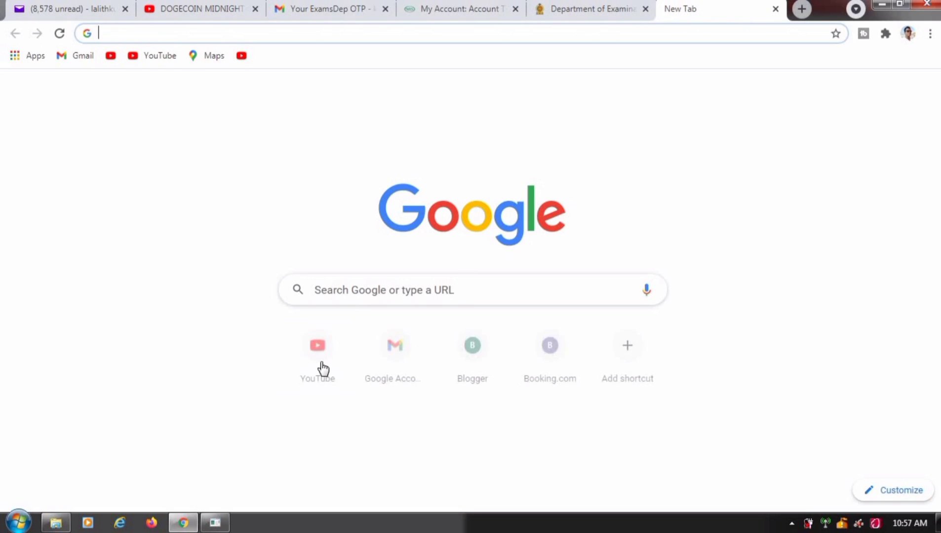
{"action": "left_click", "coordinate": [321, 353]}
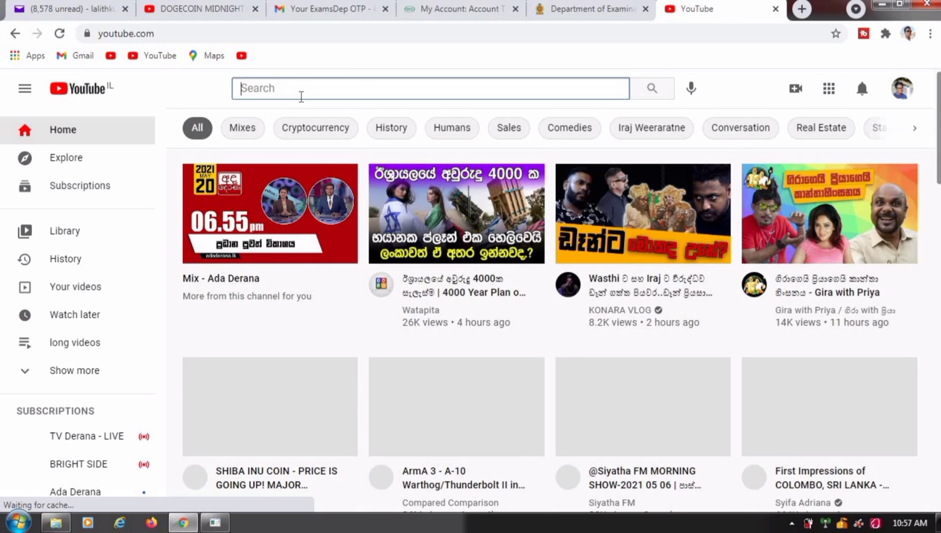
{"action": "type", "text": "kure"}
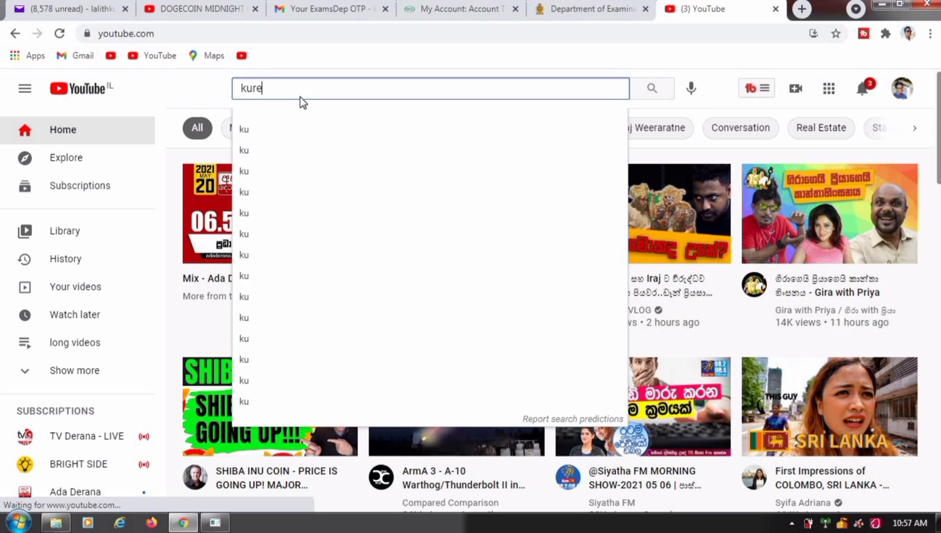
{"action": "type", "text": "br"}
{"action": "type", "text": "o"}
{"action": "key", "text": "Return"}
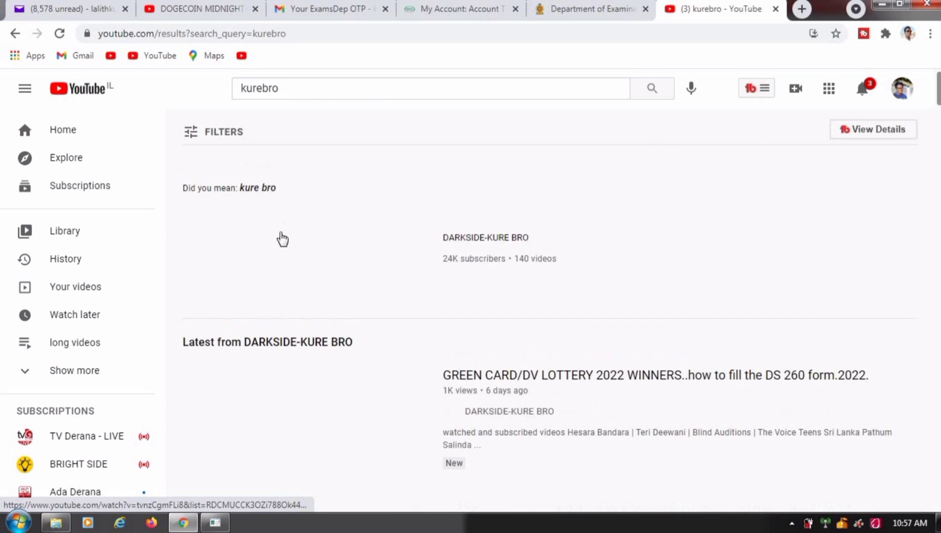
Browse the DARKSIDE-KURE BRO channel's videos, then return to the certificate request form
{"action": "left_click", "coordinate": [306, 270]}
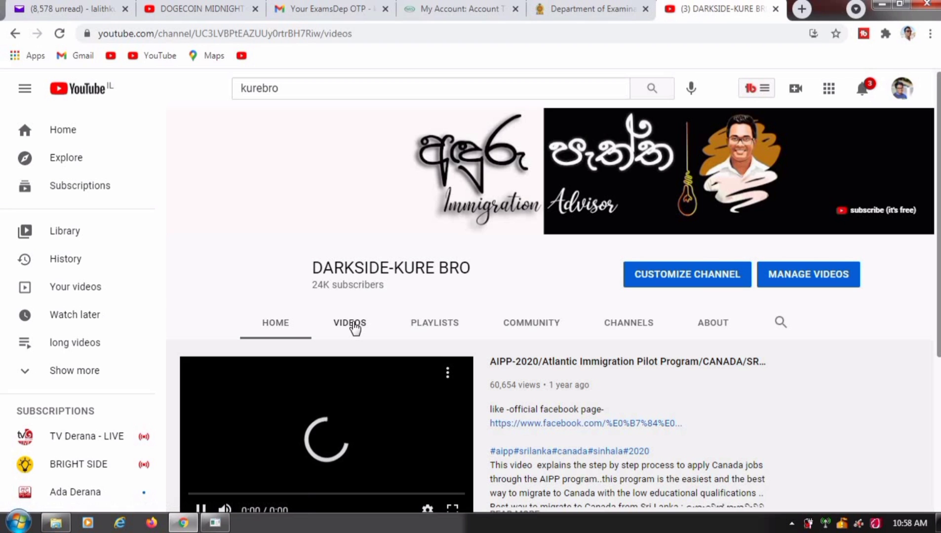
{"action": "left_click", "coordinate": [353, 326]}
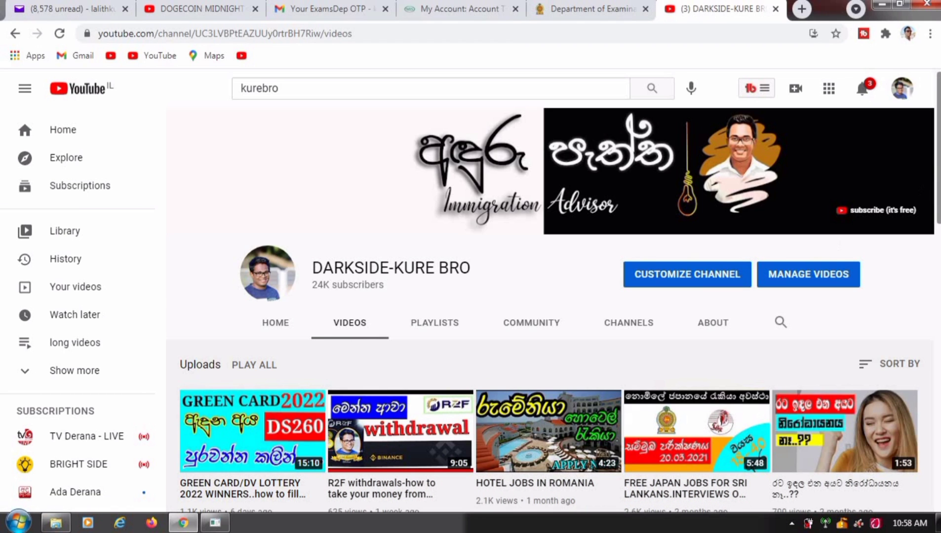
{"action": "scroll", "coordinate": [451, 295], "scroll_direction": "down", "scroll_amount": 10}
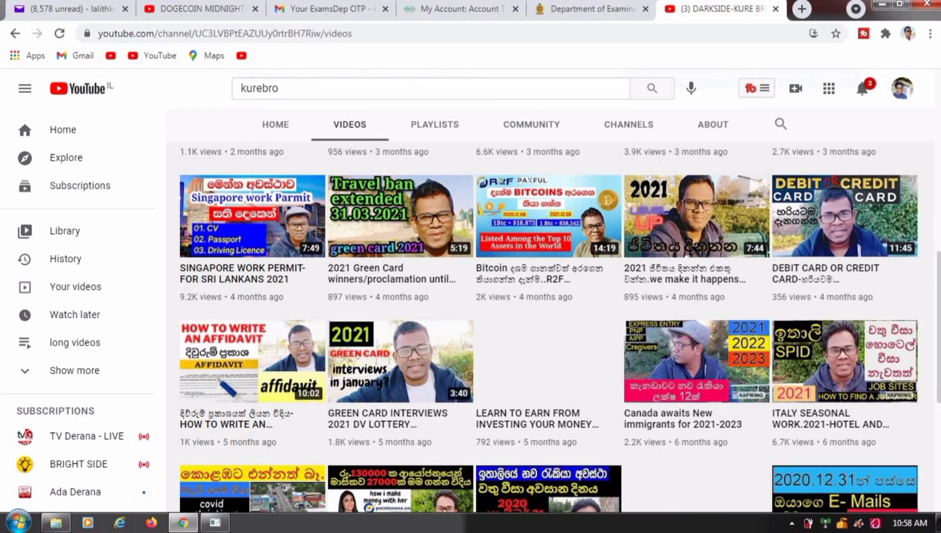
{"action": "scroll", "coordinate": [550, 316], "scroll_direction": "up", "scroll_amount": 12}
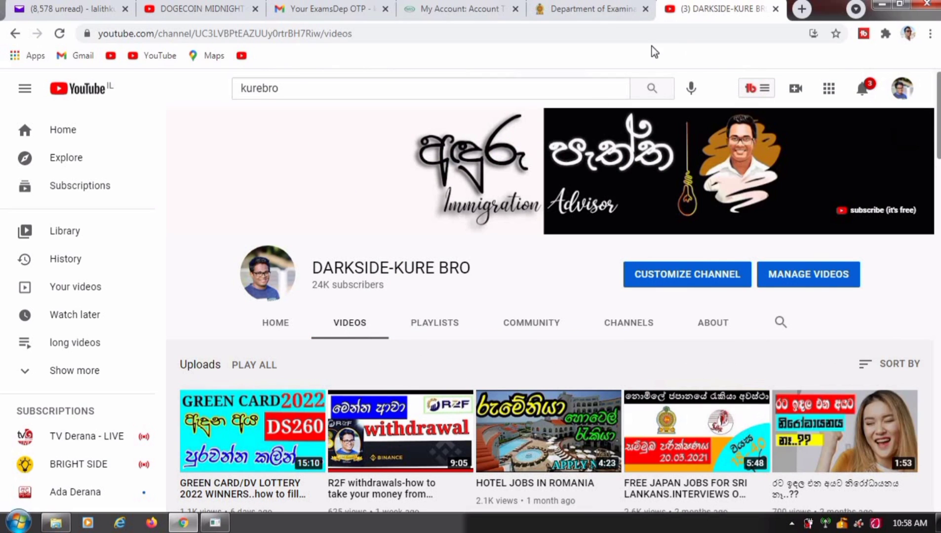
{"action": "left_click", "coordinate": [595, 9]}
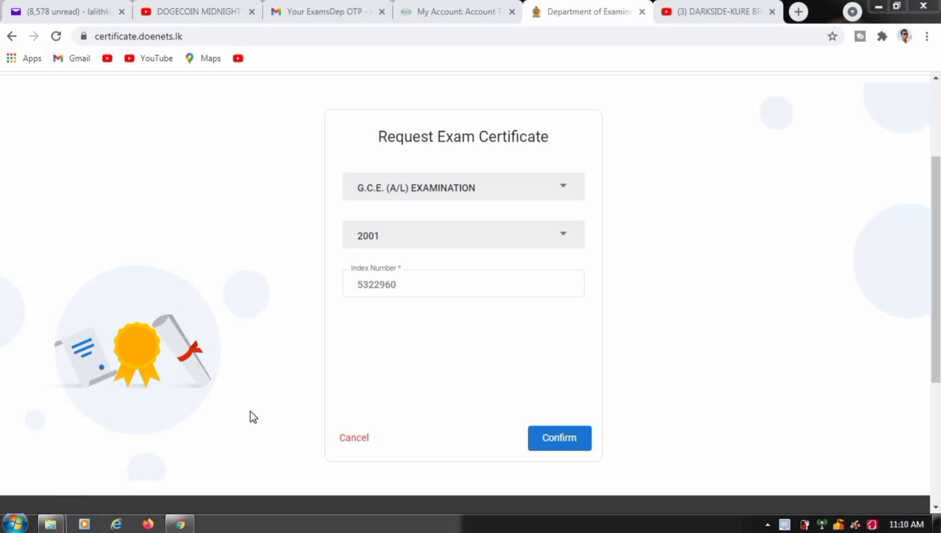
Submit the exam, year and index number, review the candidate details and confirm them
{"action": "left_click", "coordinate": [564, 442]}
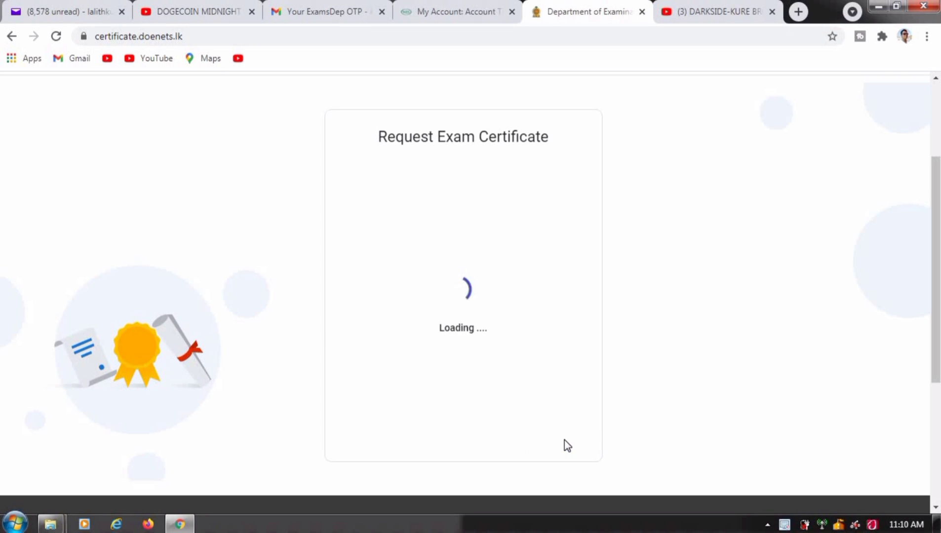
{"action": "left_click_drag", "start_coordinate": [938, 134], "coordinate": [936, 221]}
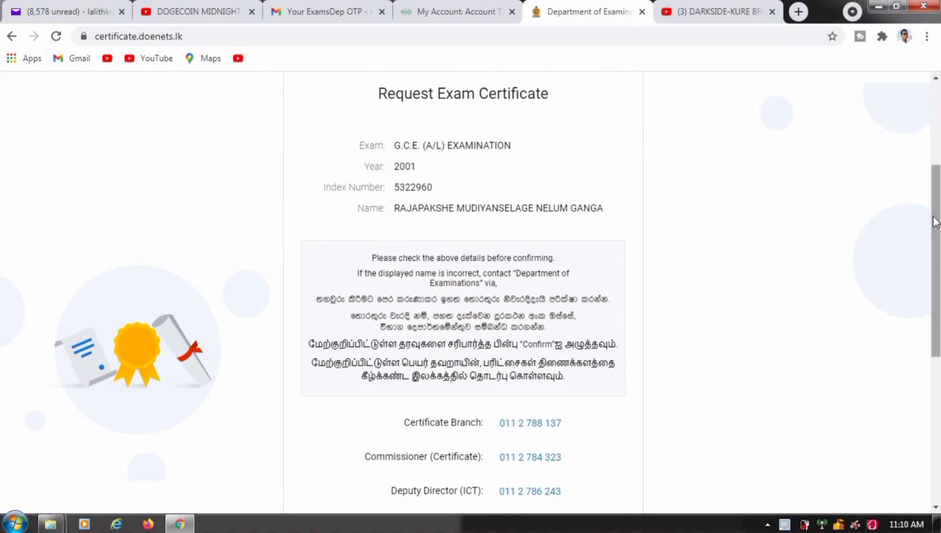
{"action": "scroll", "coordinate": [626, 326], "scroll_direction": "down", "scroll_amount": 3}
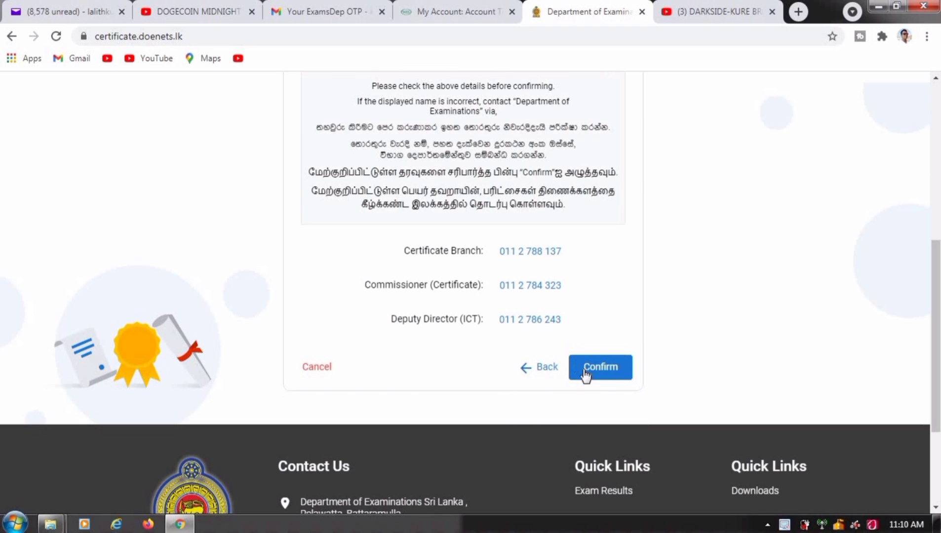
{"action": "left_click", "coordinate": [601, 368]}
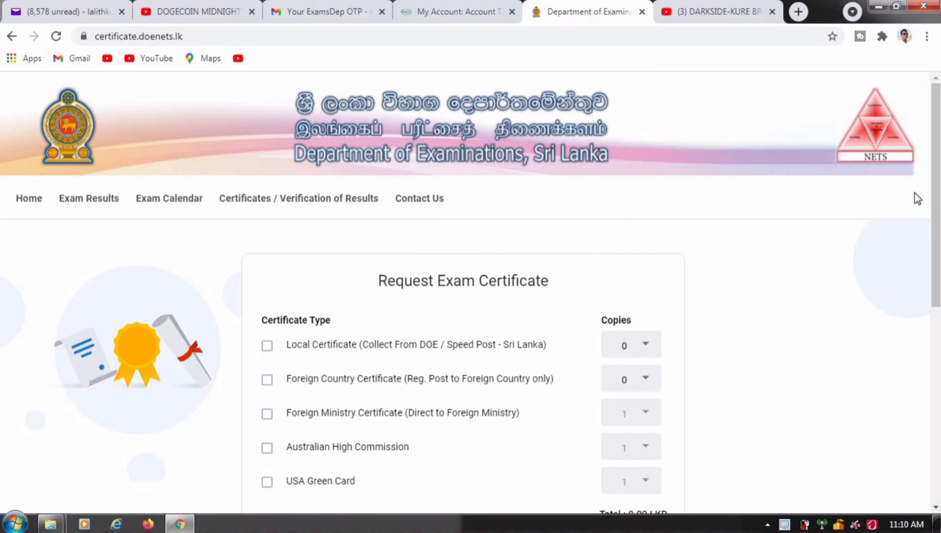
Request 1 copy of the Foreign Country Certificate (600.00 LKR) and confirm
{"action": "scroll", "coordinate": [459, 295], "scroll_direction": "down", "scroll_amount": 1}
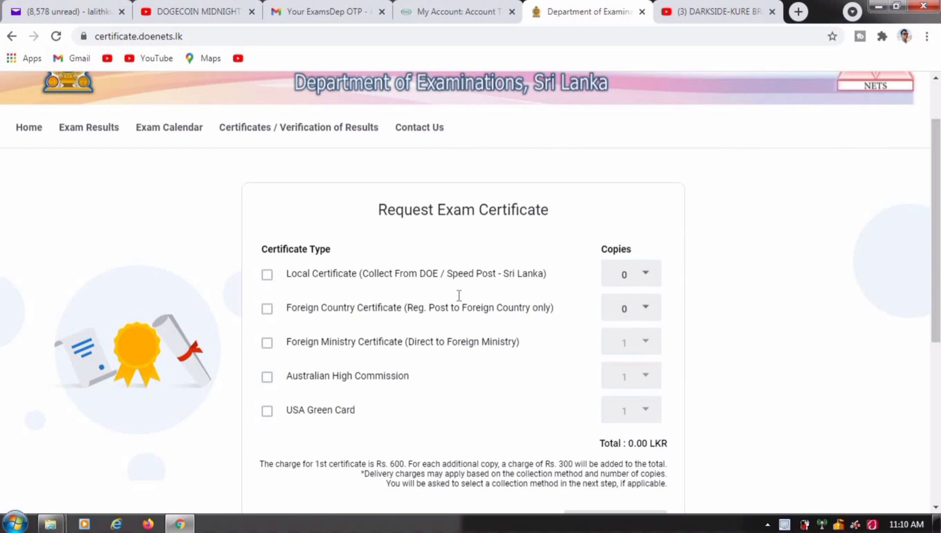
{"action": "left_click", "coordinate": [642, 311]}
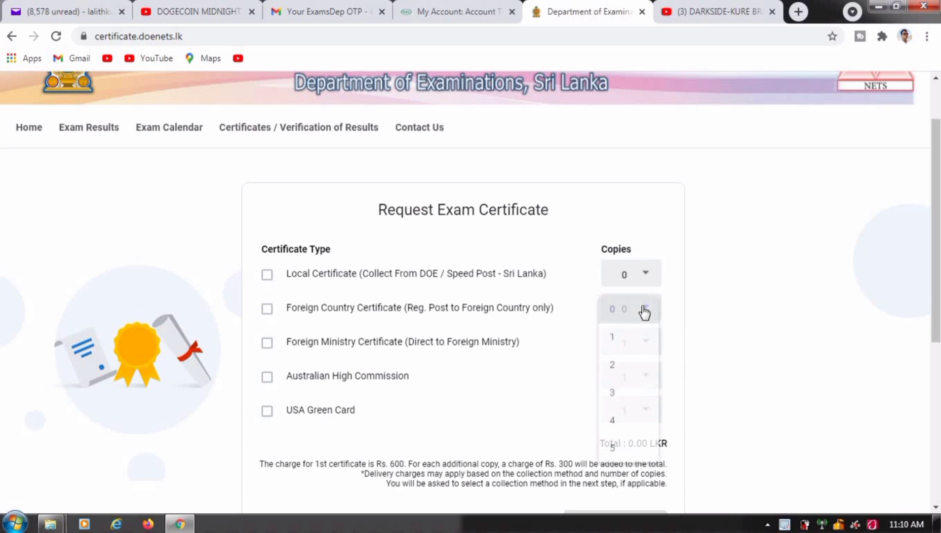
{"action": "left_click", "coordinate": [620, 340]}
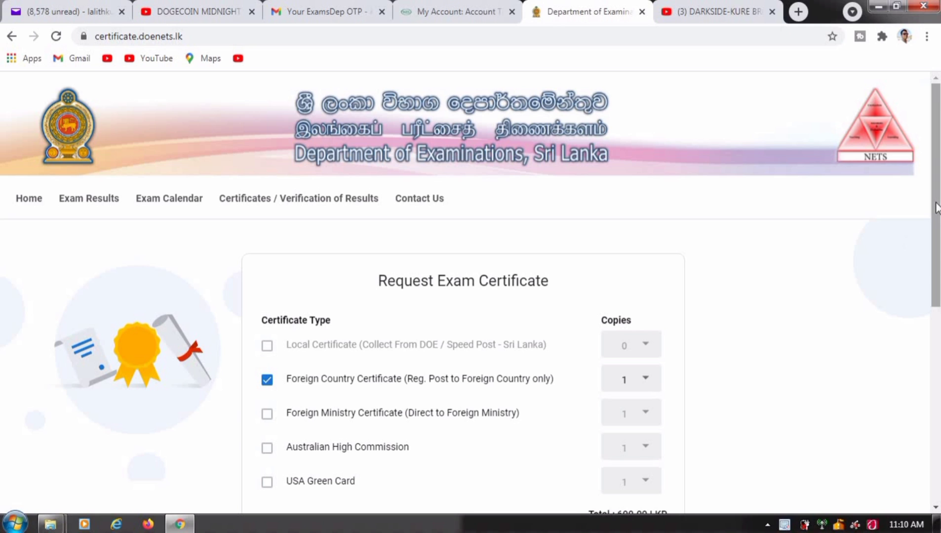
{"action": "left_click_drag", "start_coordinate": [938, 208], "coordinate": [938, 291]}
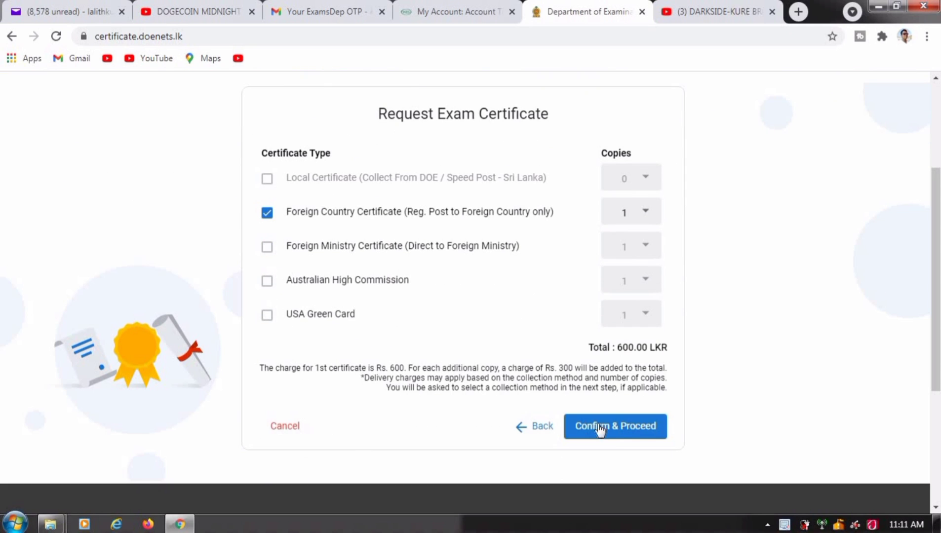
{"action": "left_click", "coordinate": [620, 433]}
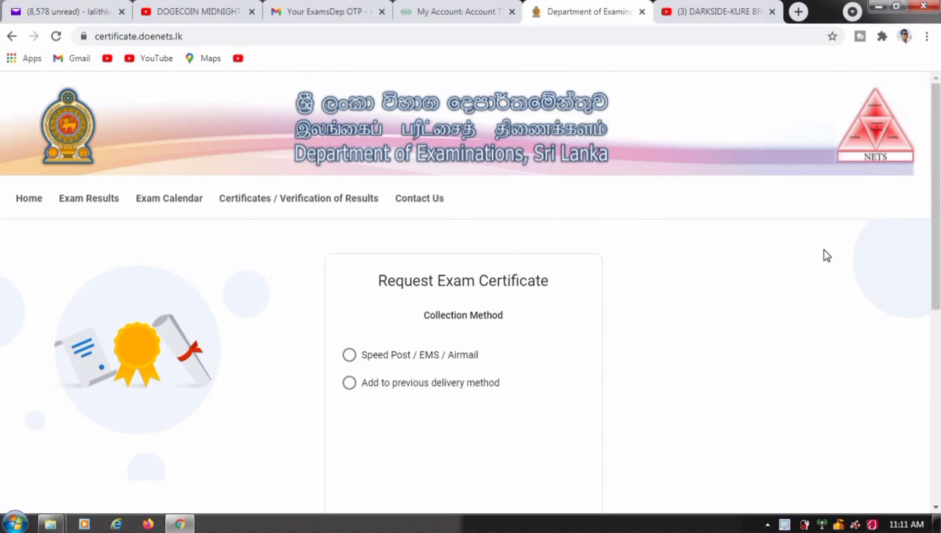
Choose Speed Post / EMS / Airmail collection and proceed to the Enter Delivery Address form
{"action": "left_click_drag", "start_coordinate": [933, 192], "coordinate": [933, 272]}
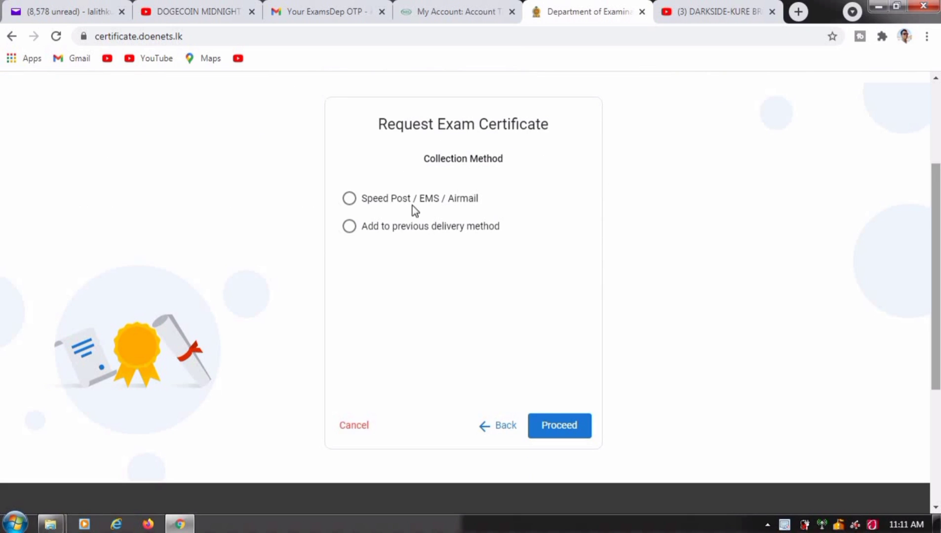
{"action": "left_click", "coordinate": [351, 202]}
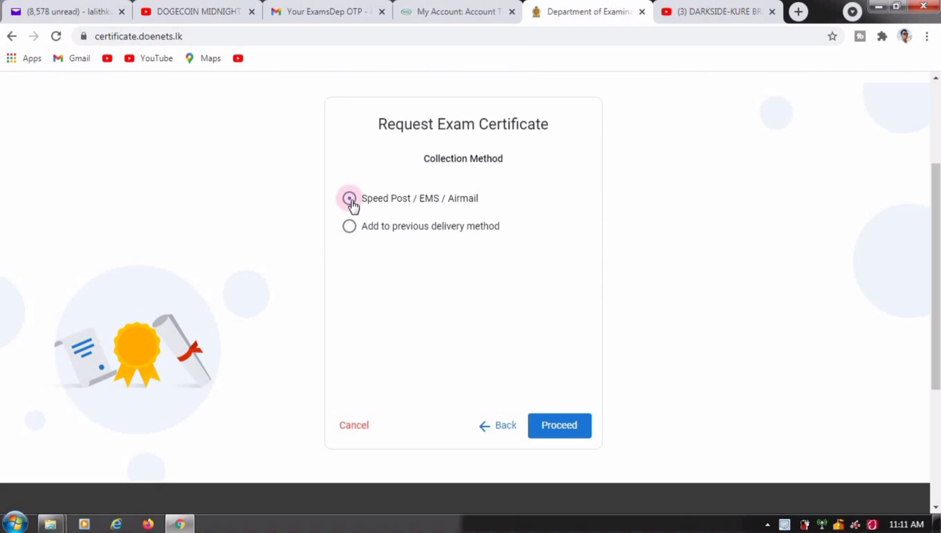
{"action": "left_click", "coordinate": [557, 426]}
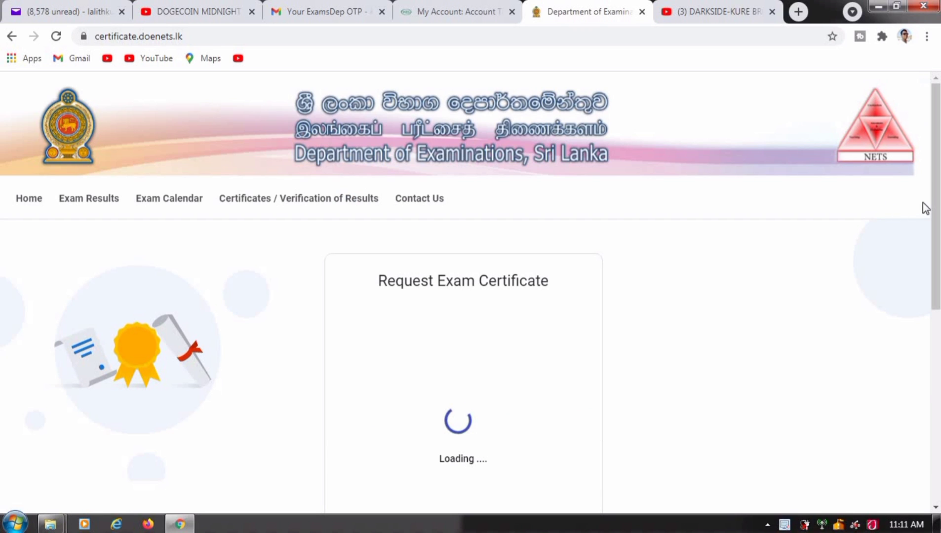
{"action": "left_click_drag", "start_coordinate": [935, 208], "coordinate": [936, 330]}
{"action": "scroll", "coordinate": [936, 330], "scroll_direction": "down", "scroll_amount": 2}
{"action": "scroll", "coordinate": [938, 252], "scroll_direction": "up", "scroll_amount": 2}
{"action": "scroll", "coordinate": [937, 253], "scroll_direction": "up", "scroll_amount": 3}
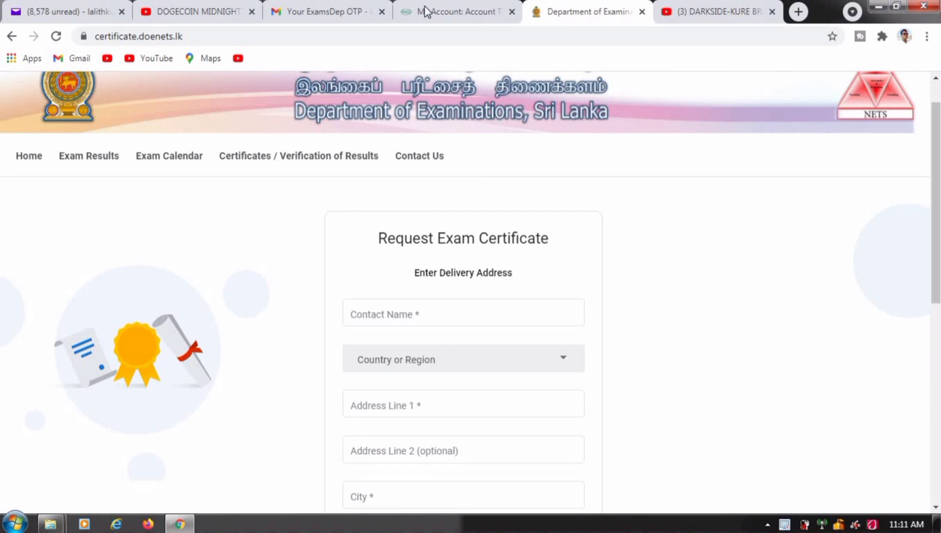